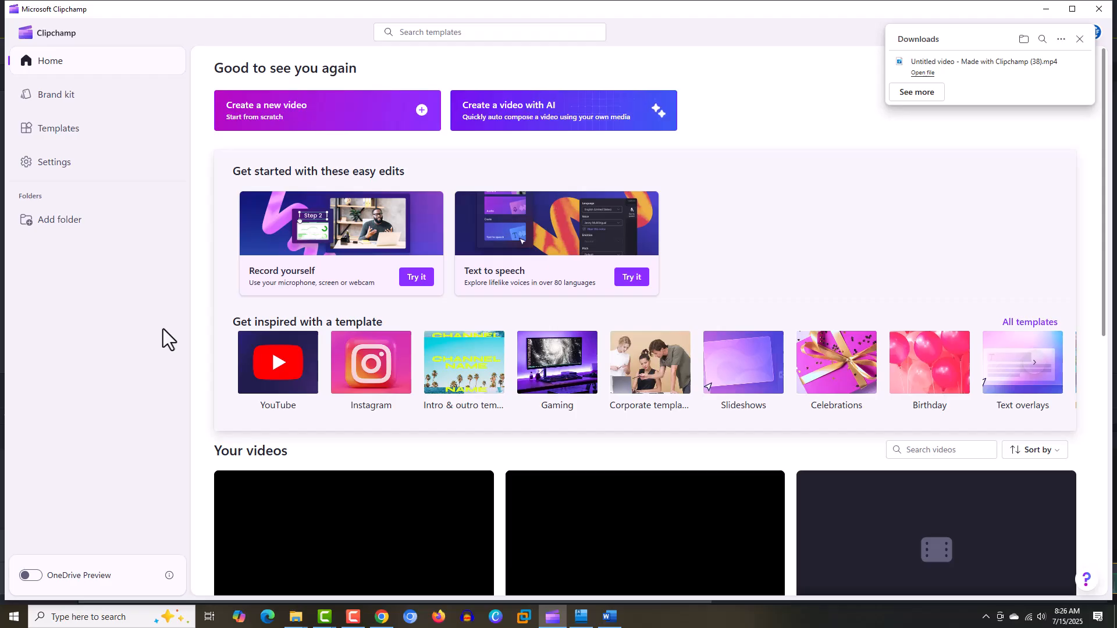
Step: Create a new video, import mountingISO from the Desktop, and place it at the start of the timeline
left_click(420, 117)
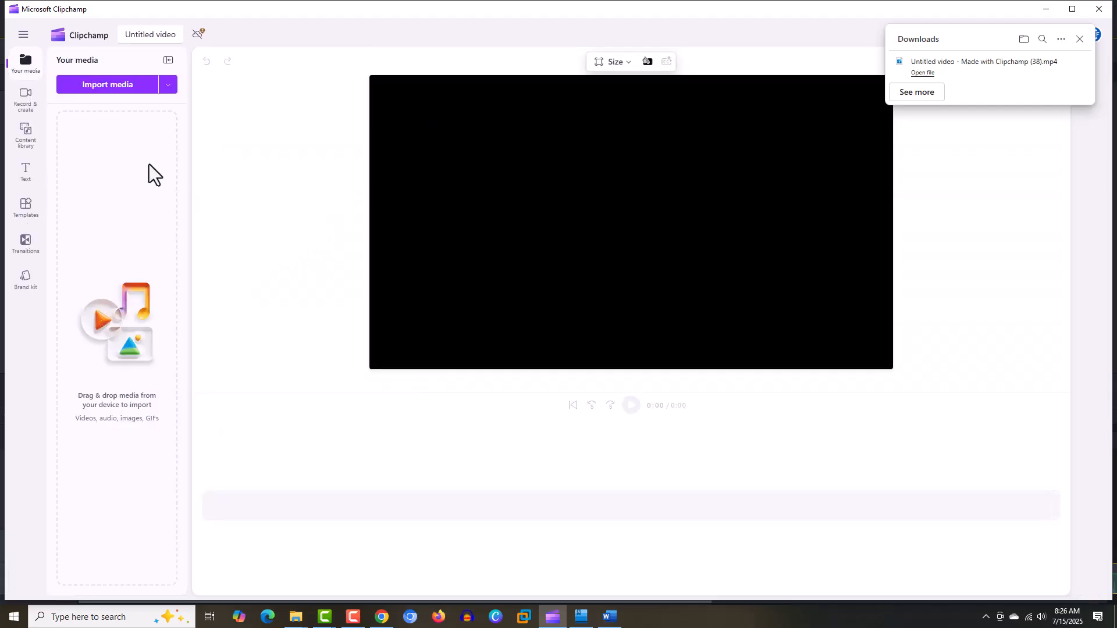
left_click(134, 86)
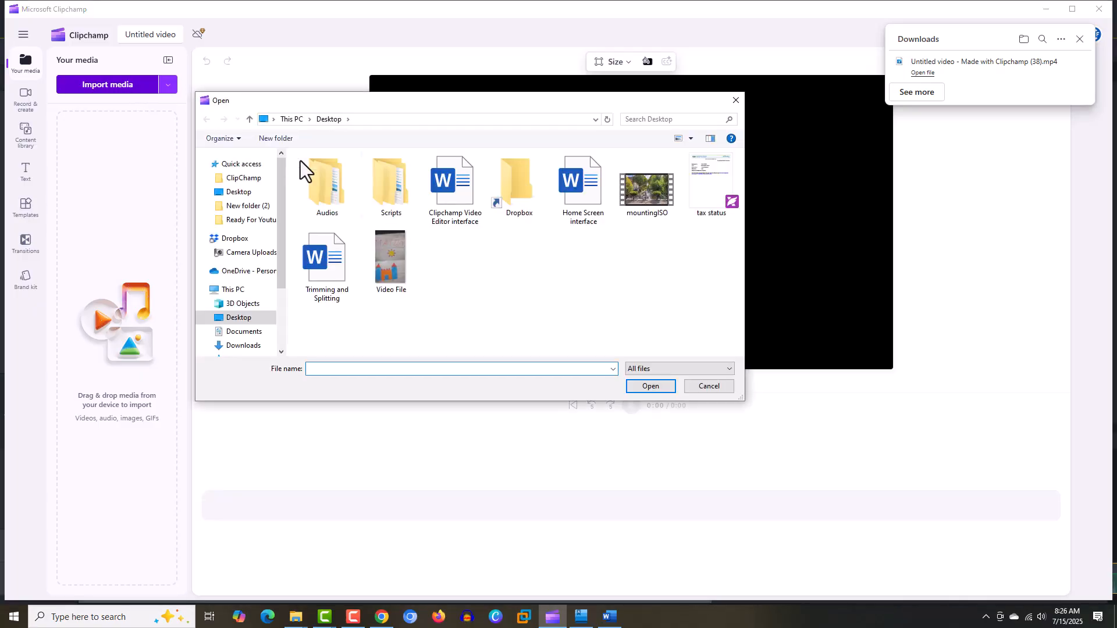
left_click(639, 200)
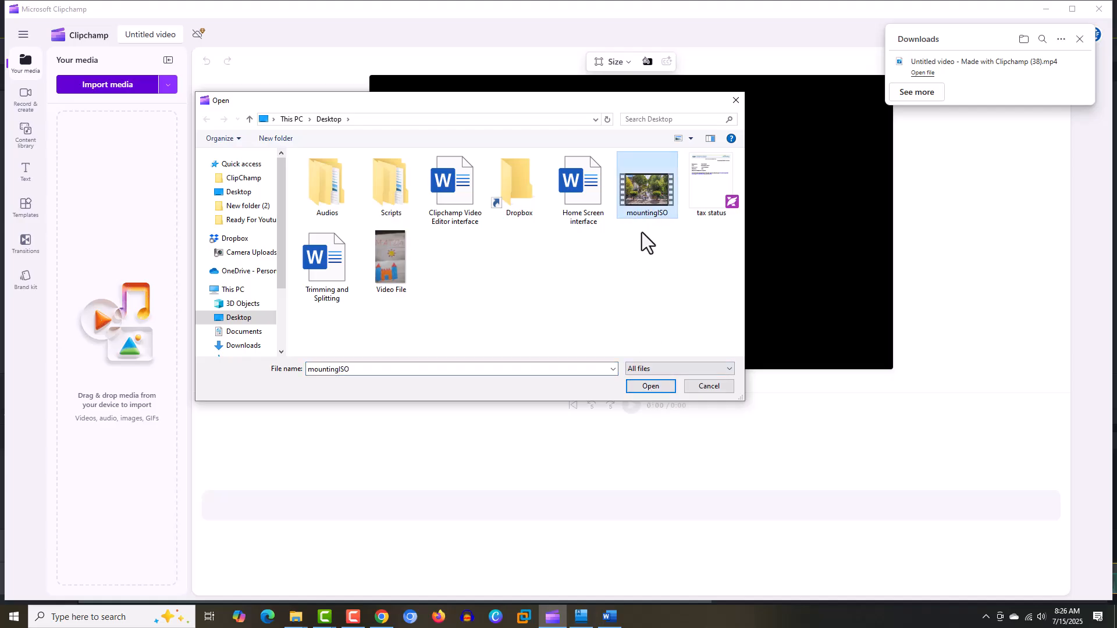
left_click(650, 386)
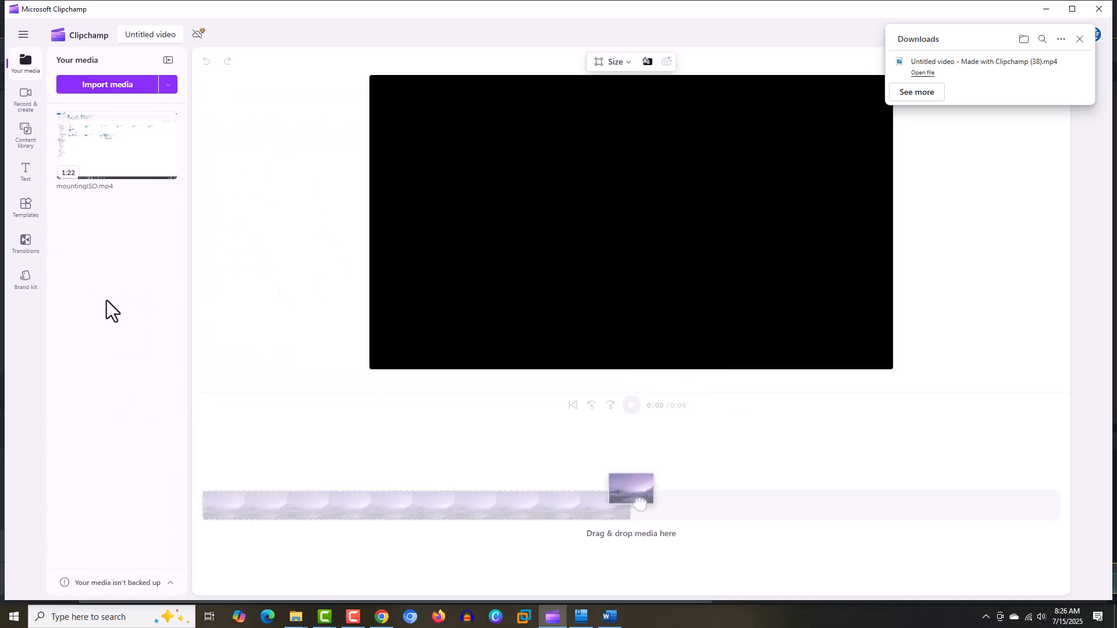
left_click_drag(112, 144, 262, 508)
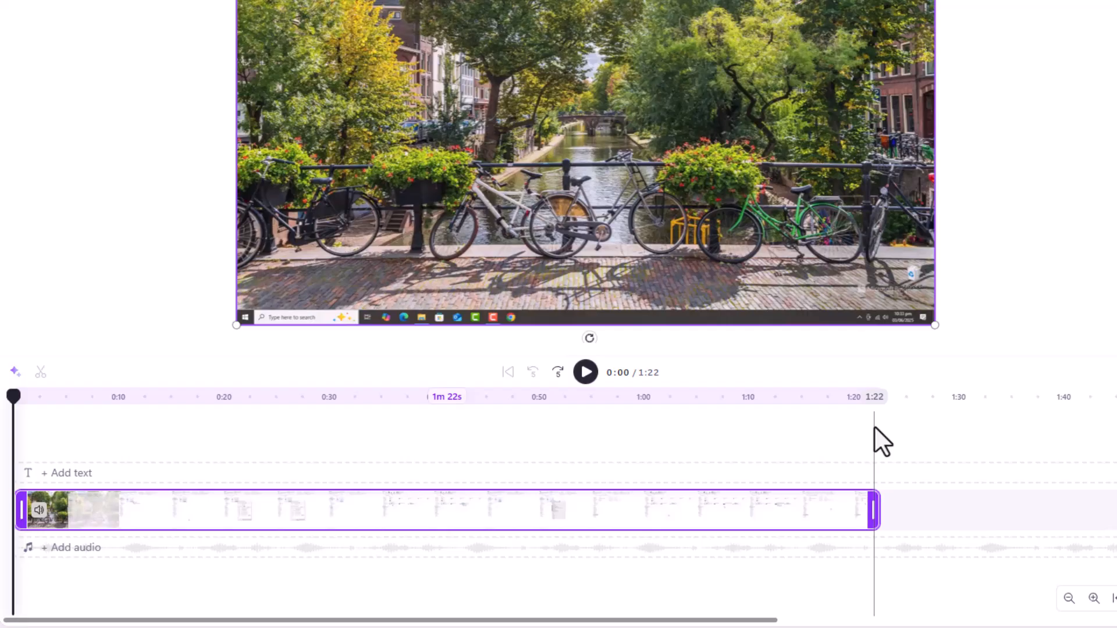
Step: Trim the start of the mountingISO clip to the 0:04 mark and close the gap left before it
mouse_move(17, 393)
left_mouse_down()
mouse_move(120, 417)
mouse_move(110, 430)
left_mouse_up()
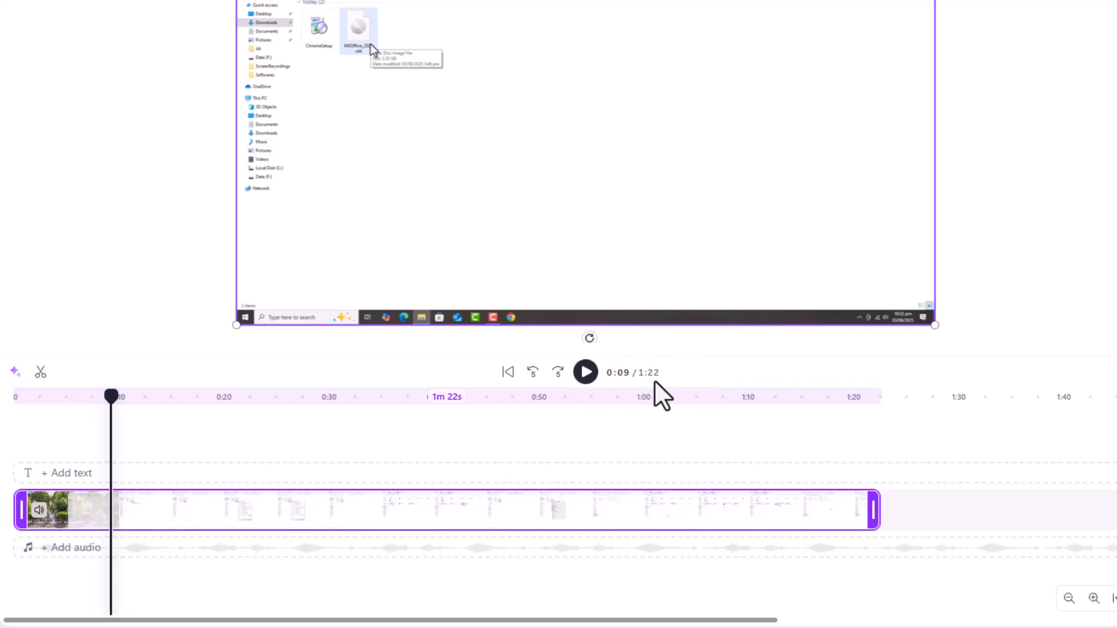
left_click_drag(21, 516, 70, 517)
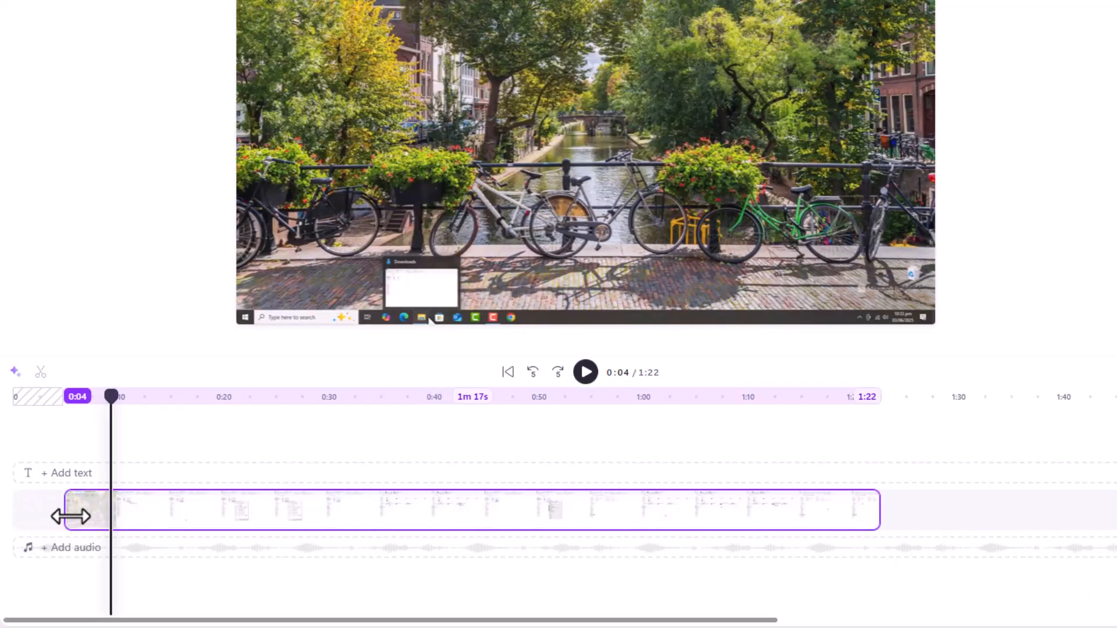
left_click_drag(70, 516, 70, 517)
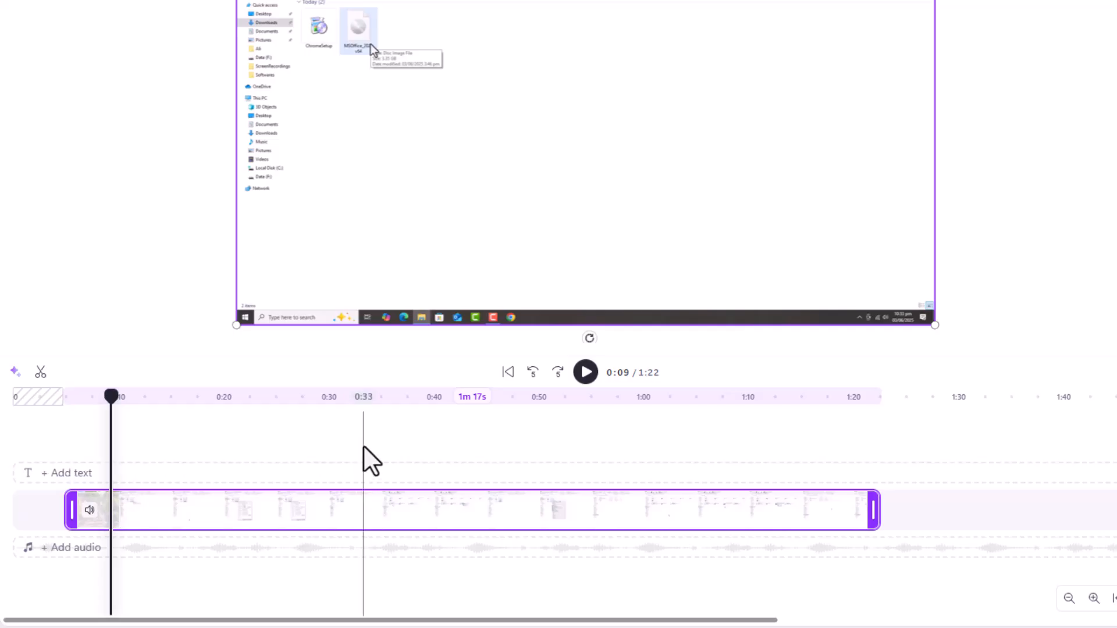
mouse_move(37, 506)
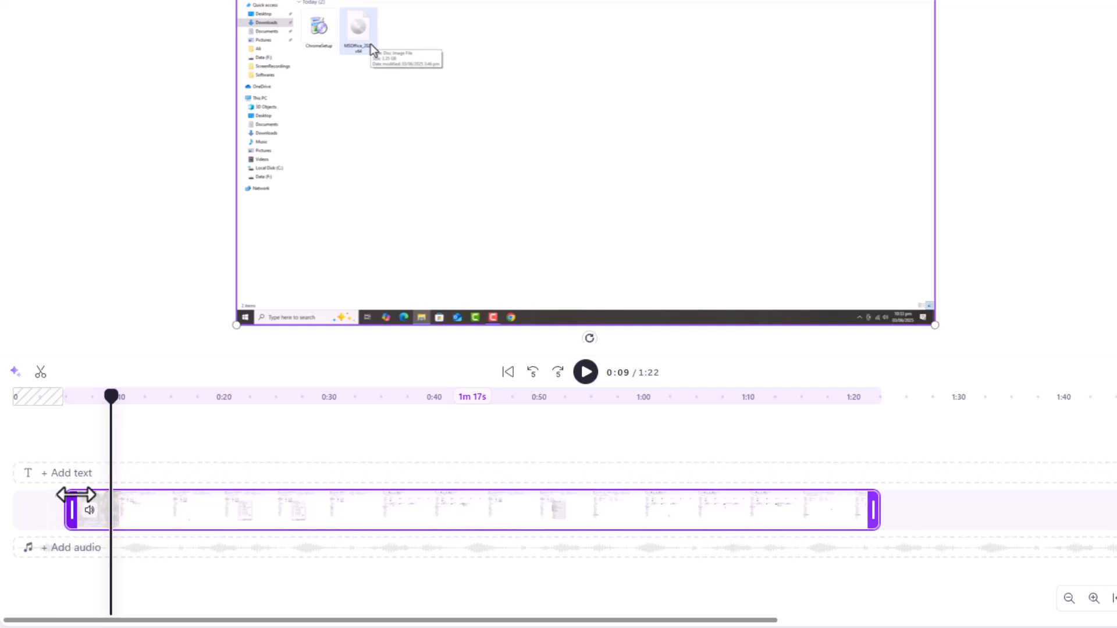
left_click_drag(68, 507, 73, 510)
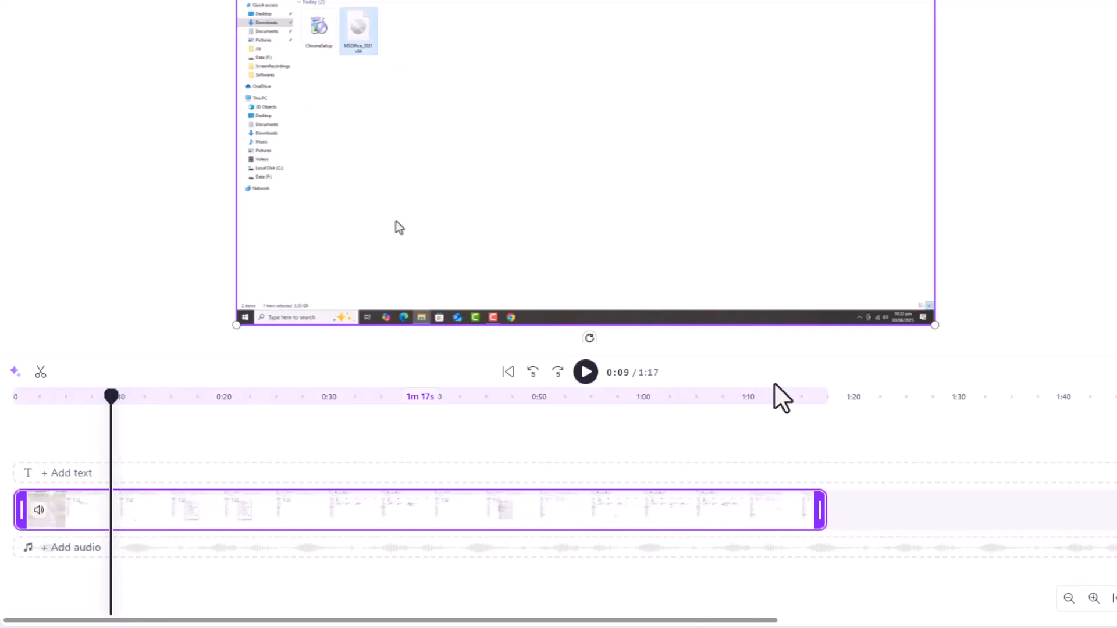
Step: Trim the end of the mountingISO clip back to the 1:14 mark
left_click(803, 397)
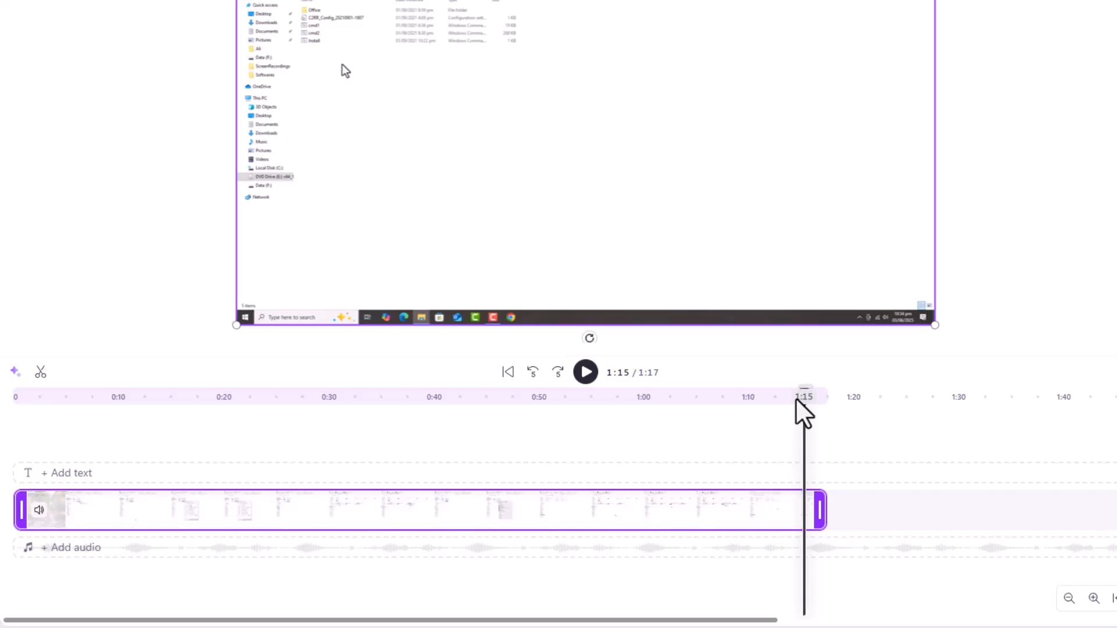
left_click_drag(802, 413, 793, 410)
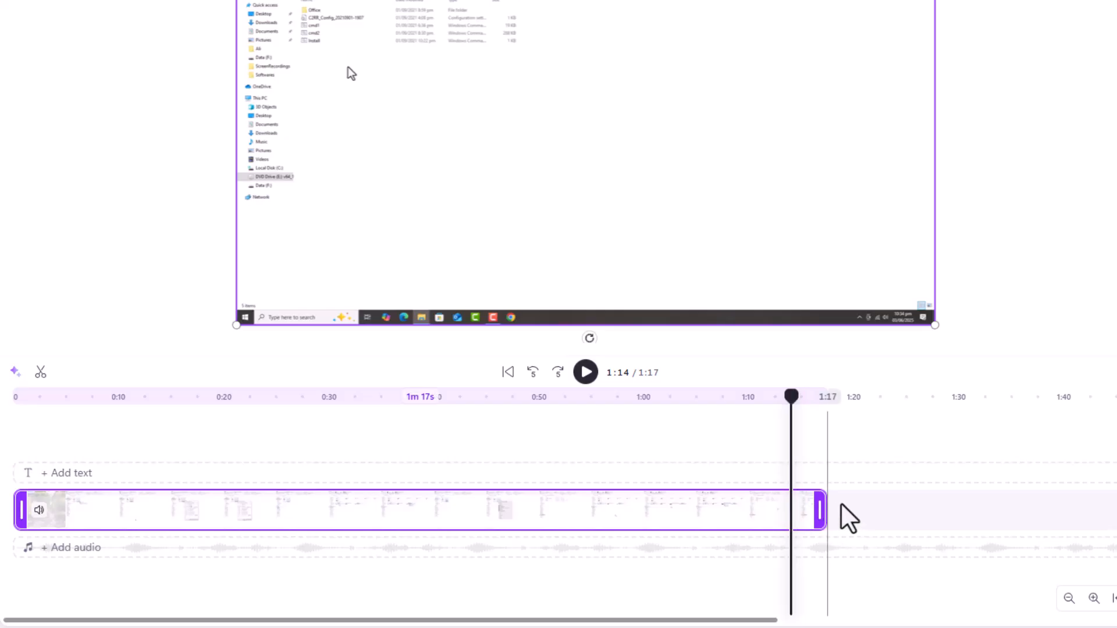
left_click_drag(823, 504, 785, 501)
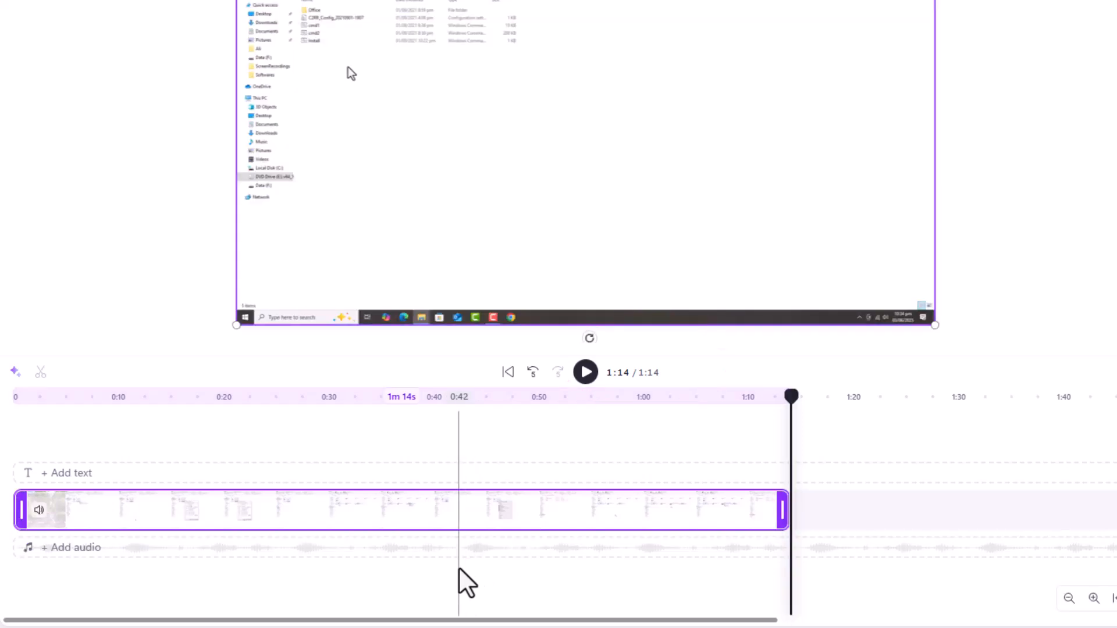
Step: Play the clip from about 0:27 to find the cut point and split it at 0:28
left_click(369, 397)
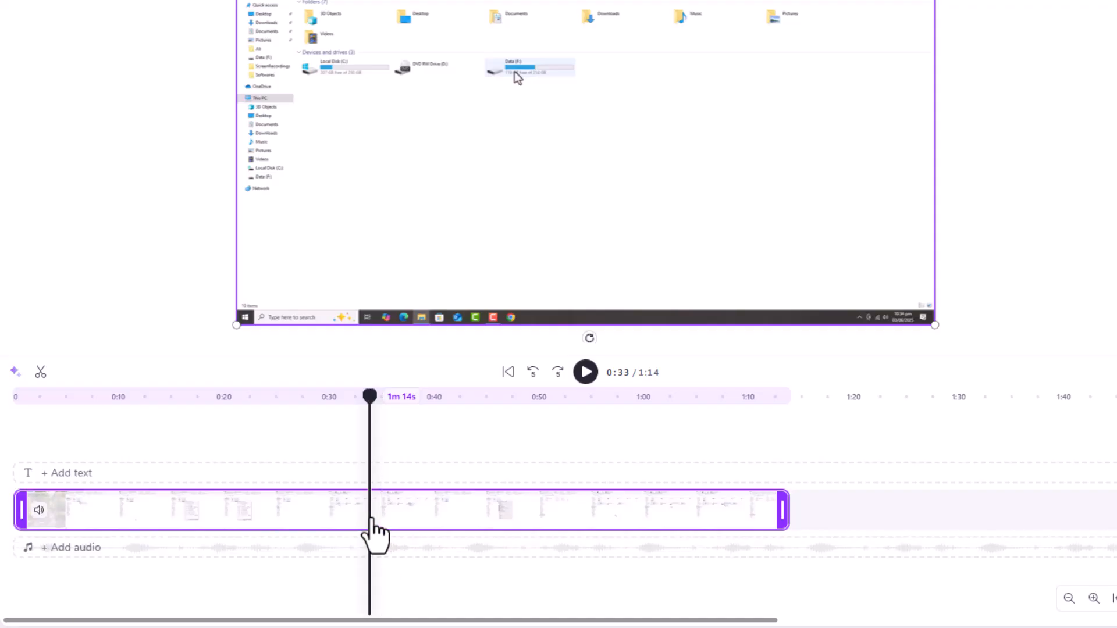
left_click_drag(369, 397, 308, 406)
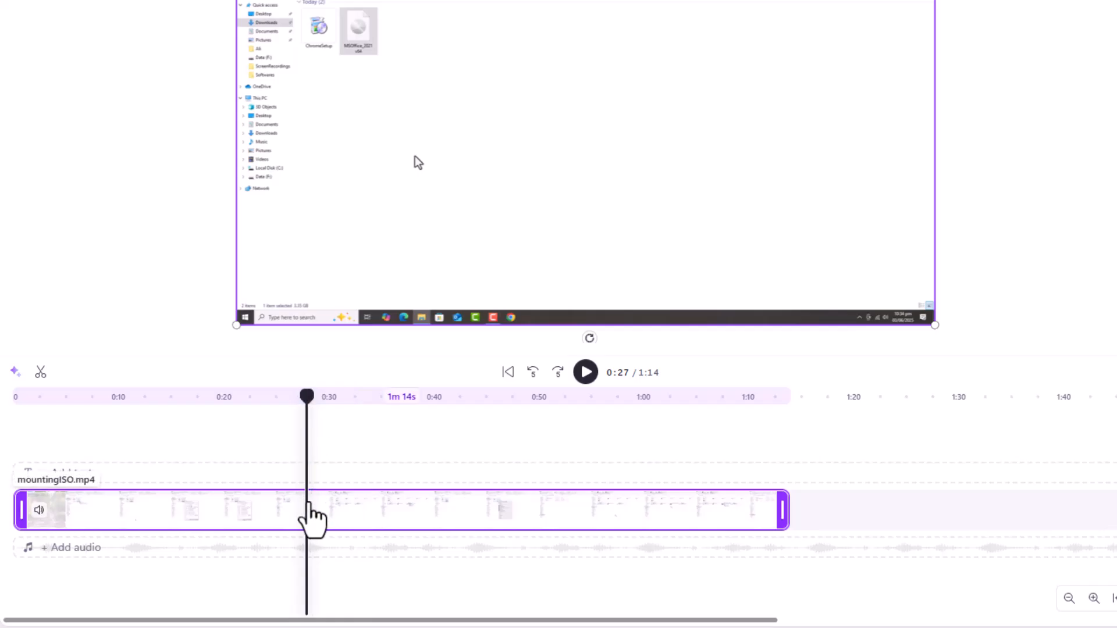
left_click(585, 372)
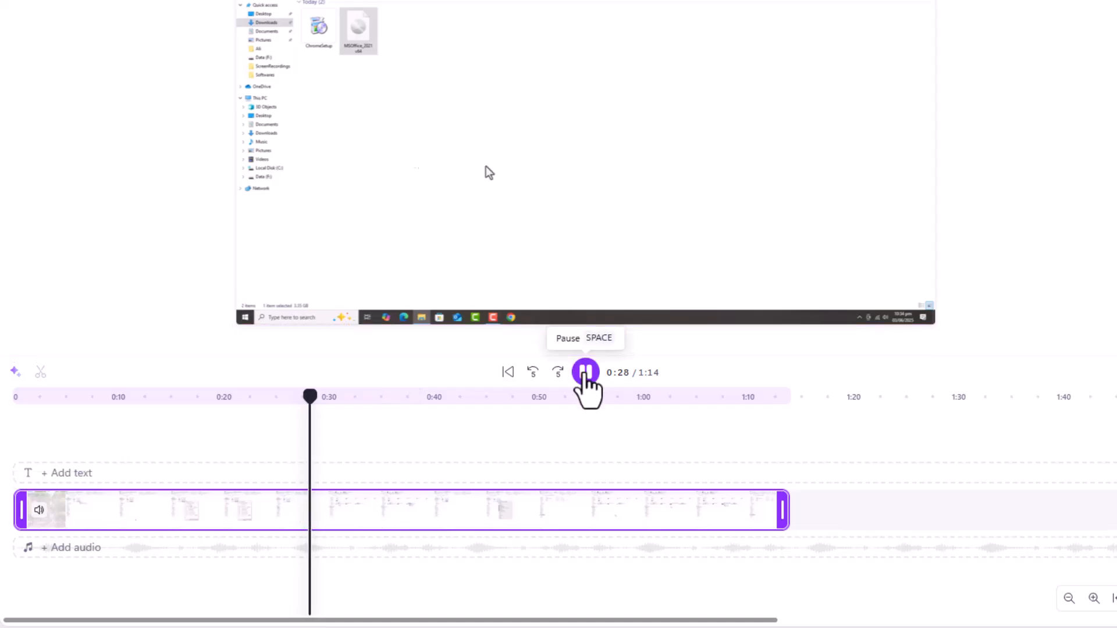
left_click(585, 373)
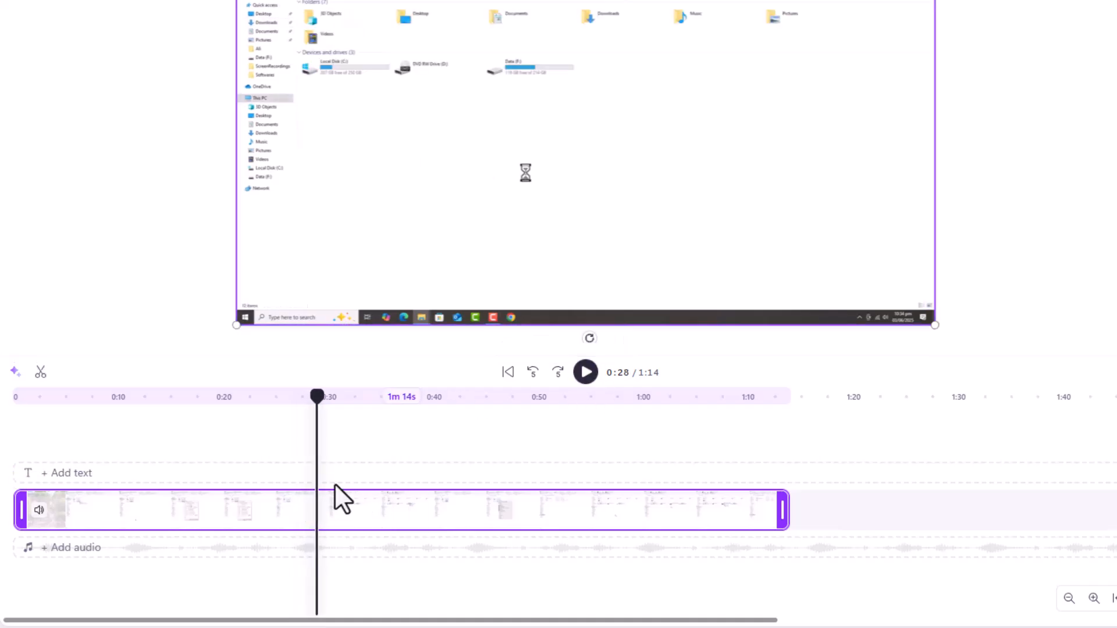
left_click(40, 376)
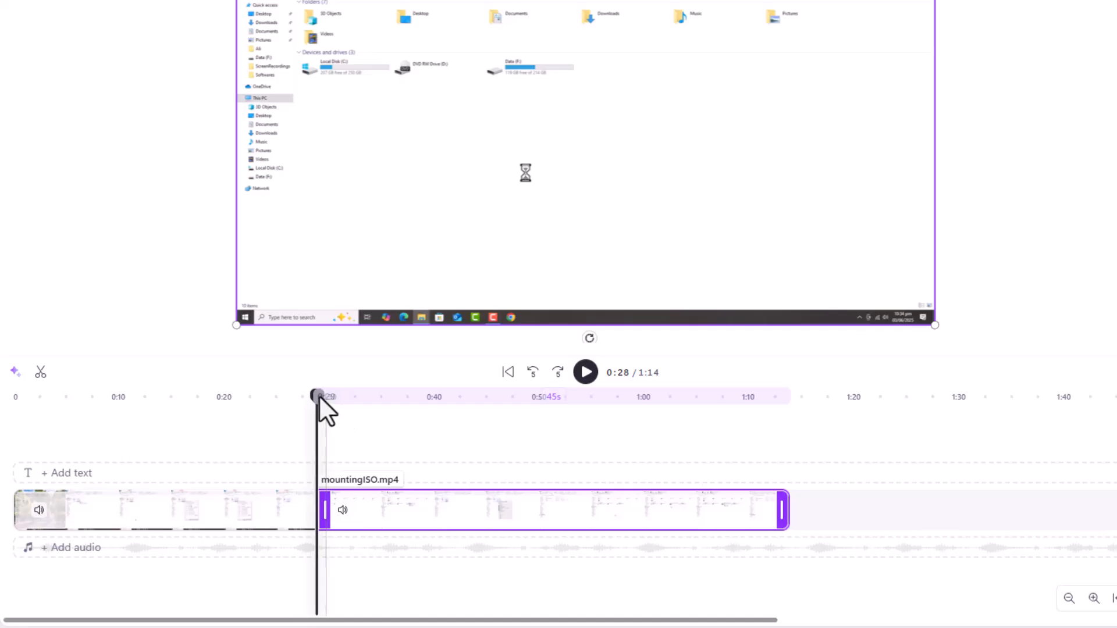
Step: Split the remaining footage at the 0:38, 0:46 and 0:55 marks
left_click_drag(318, 395, 415, 403)
key("s")
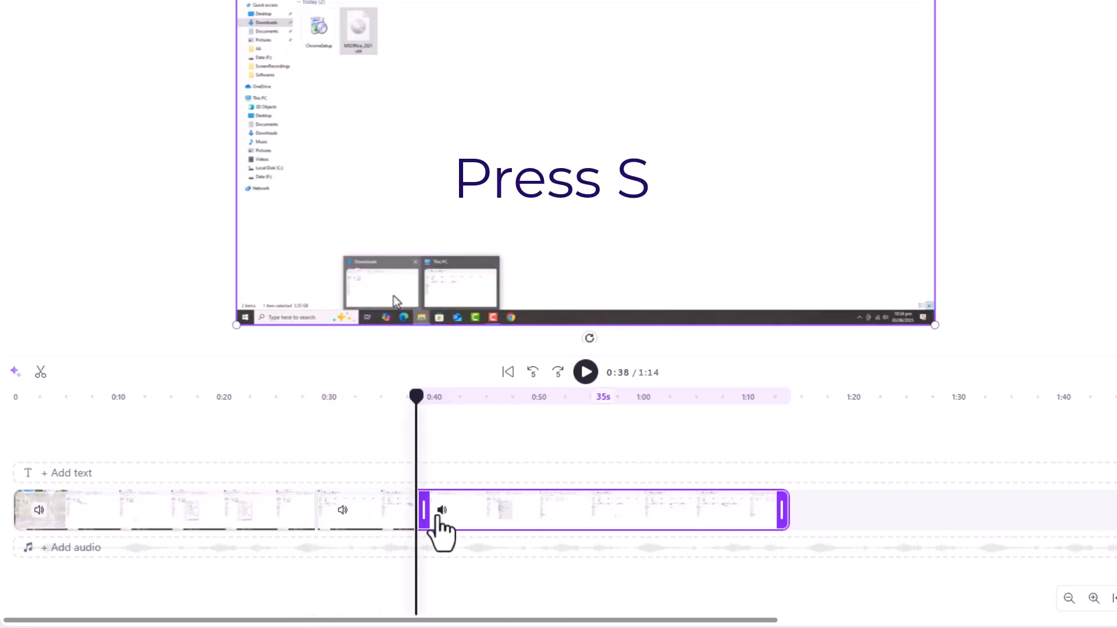
left_click(475, 402)
left_click_drag(488, 407, 497, 408)
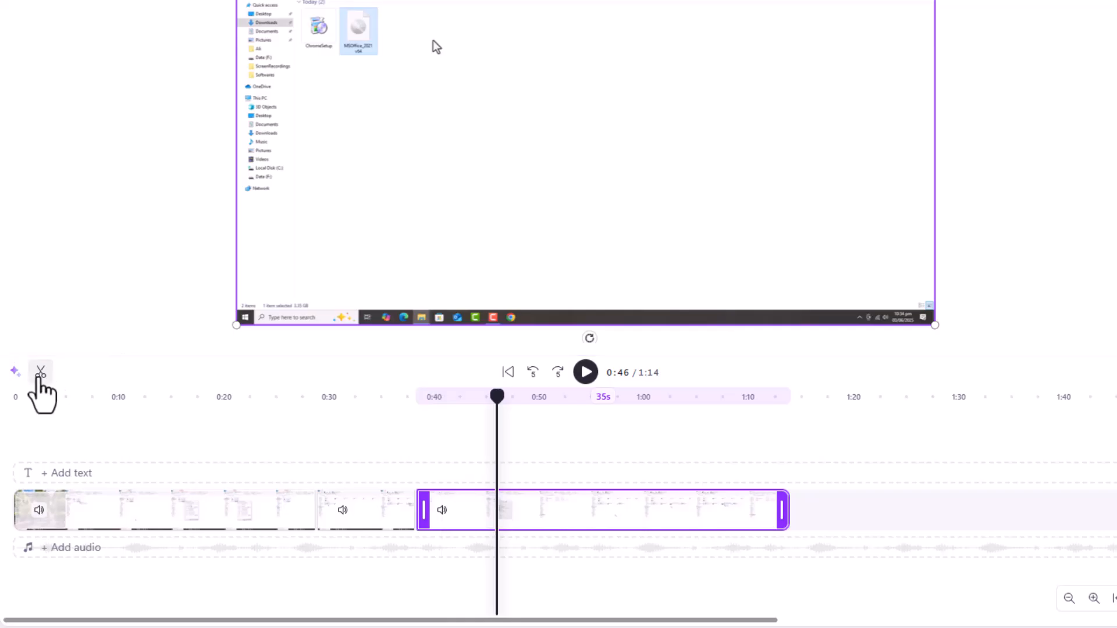
left_click(40, 373)
left_click_drag(542, 402, 596, 442)
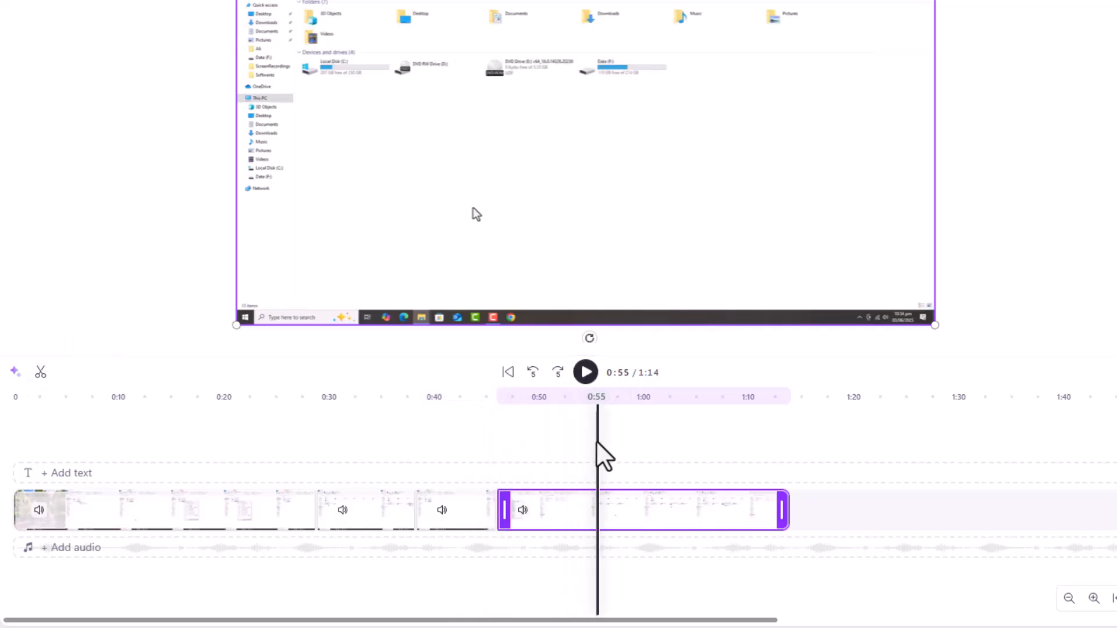
key("s")
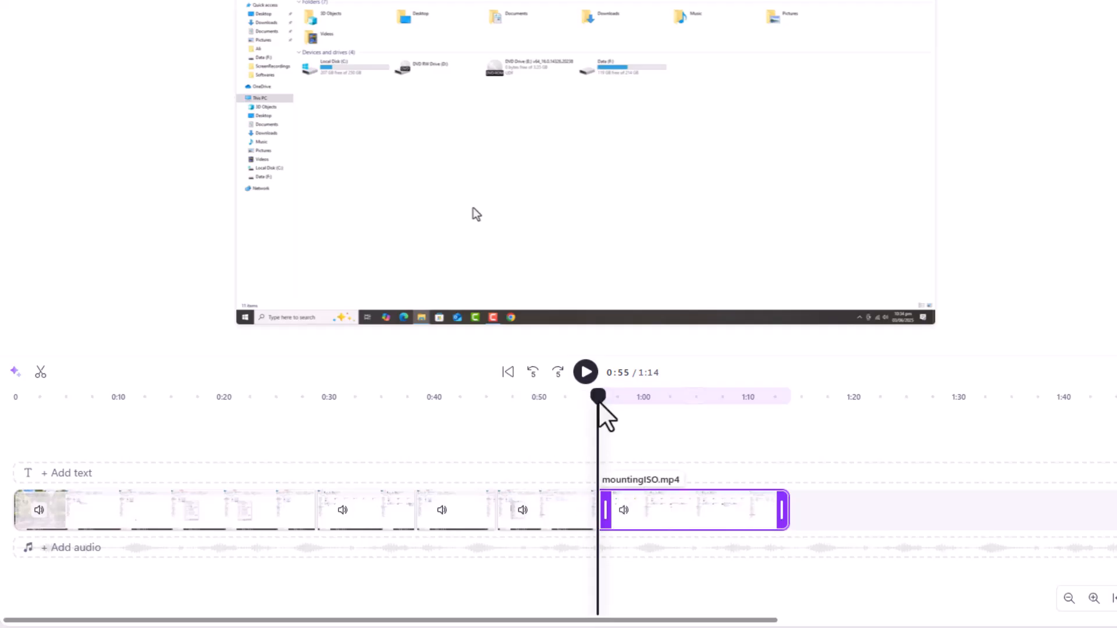
Step: Split the first clip on the timeline at the 0:18 mark
left_click_drag(424, 411, 215, 424)
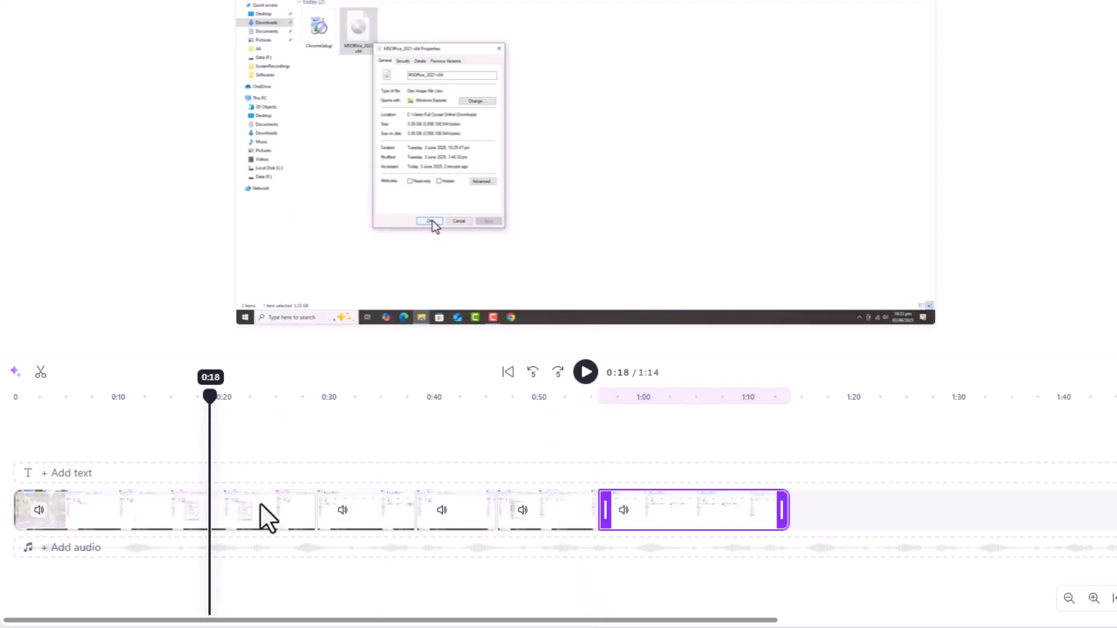
left_click(263, 519)
key("s")
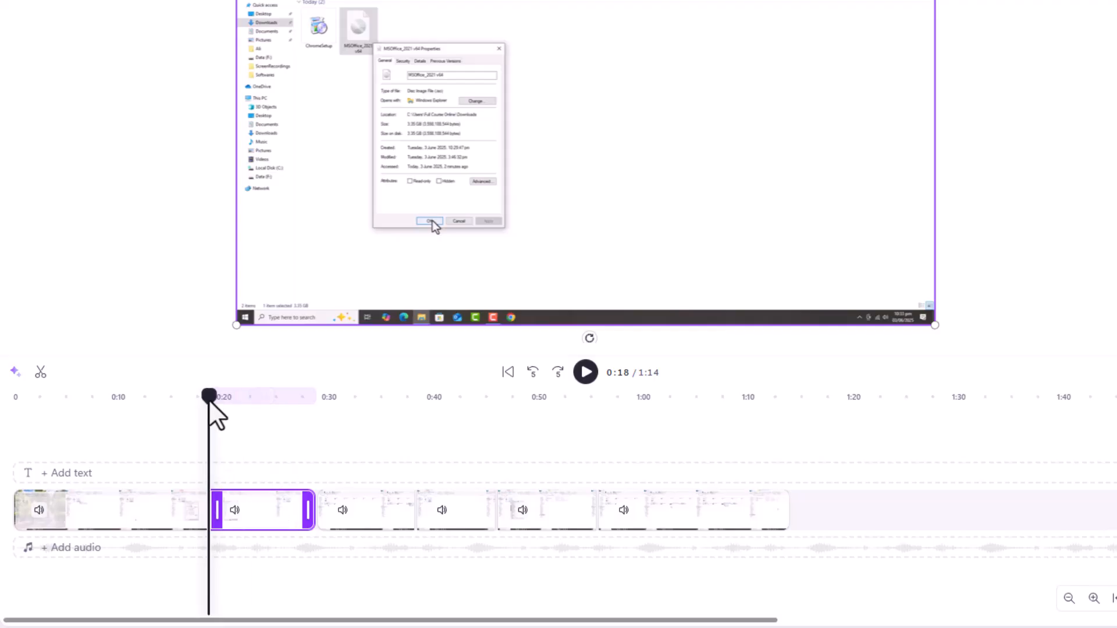
Step: Delete the segment between 0:18 and 0:28 and move the four following clips up to close the gap
right_click(273, 517)
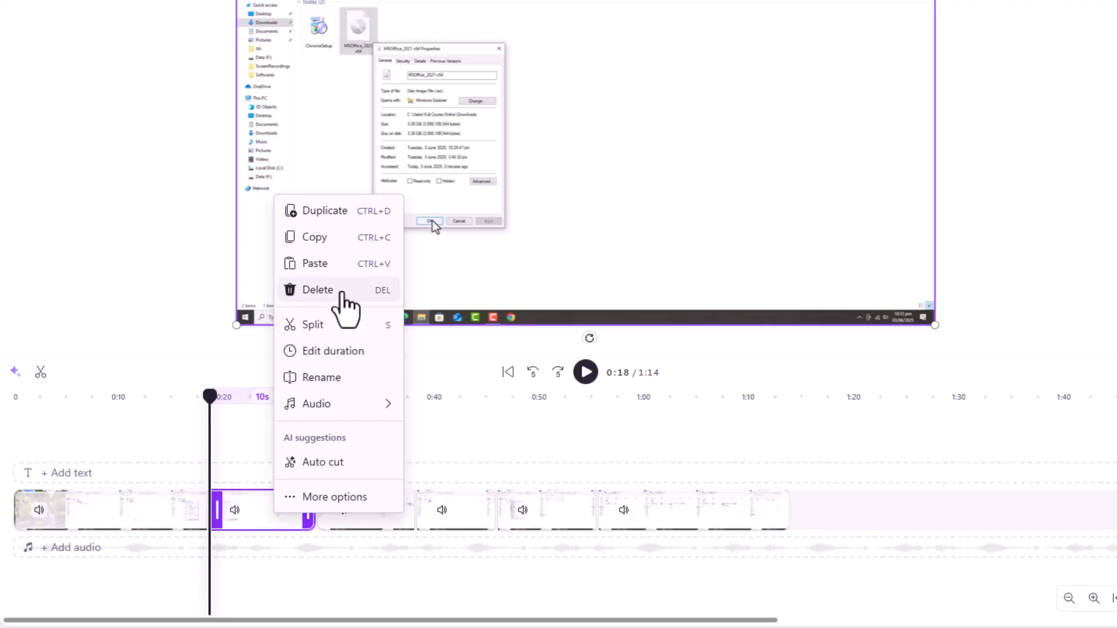
left_click(342, 291)
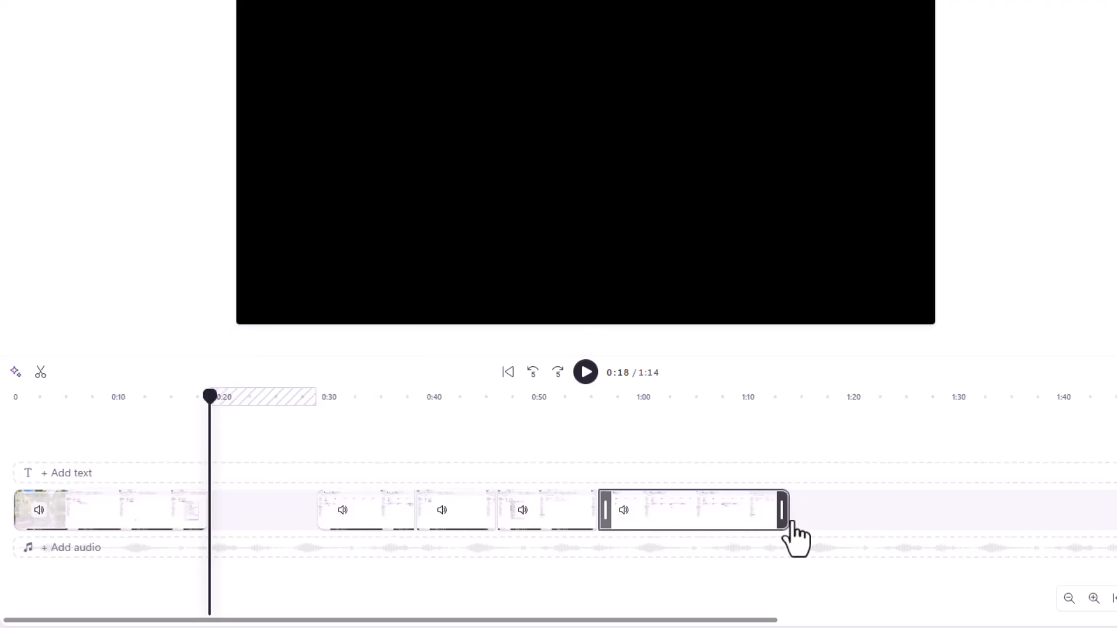
left_click_drag(835, 526, 246, 515)
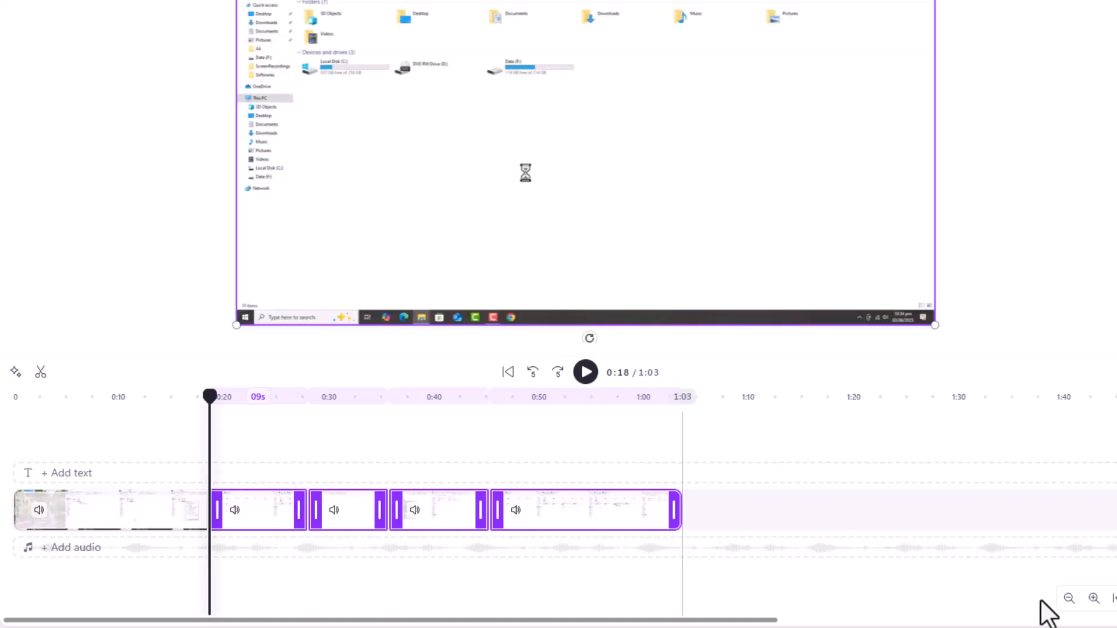
Step: Examine the timeline clips around the 0:18 playhead position at different timeline and interface zoom levels
left_click(1093, 598)
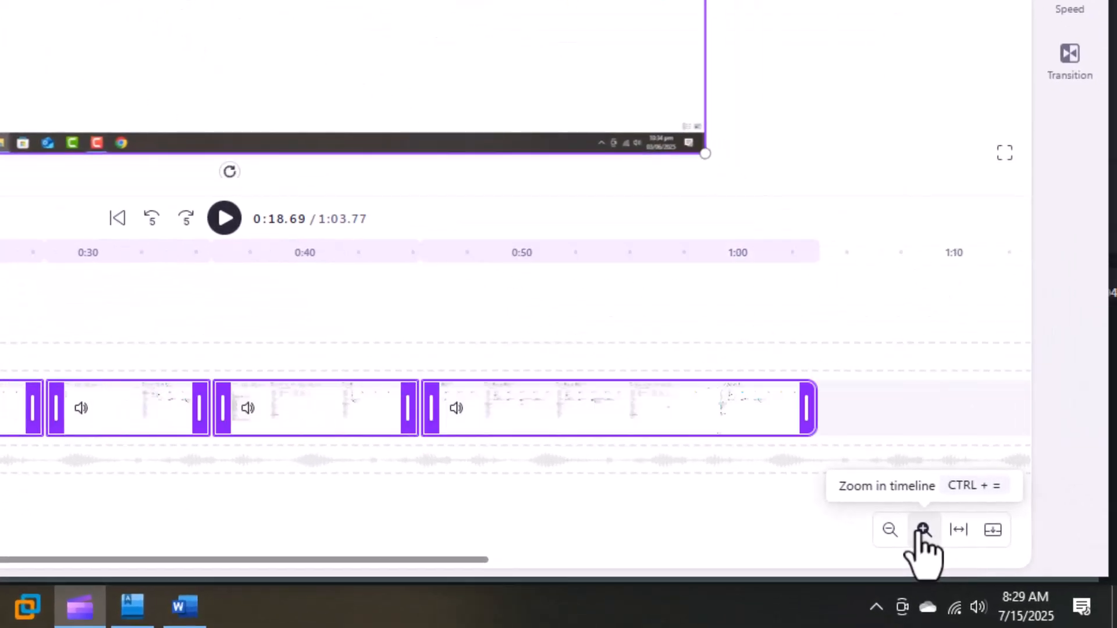
left_click(922, 531)
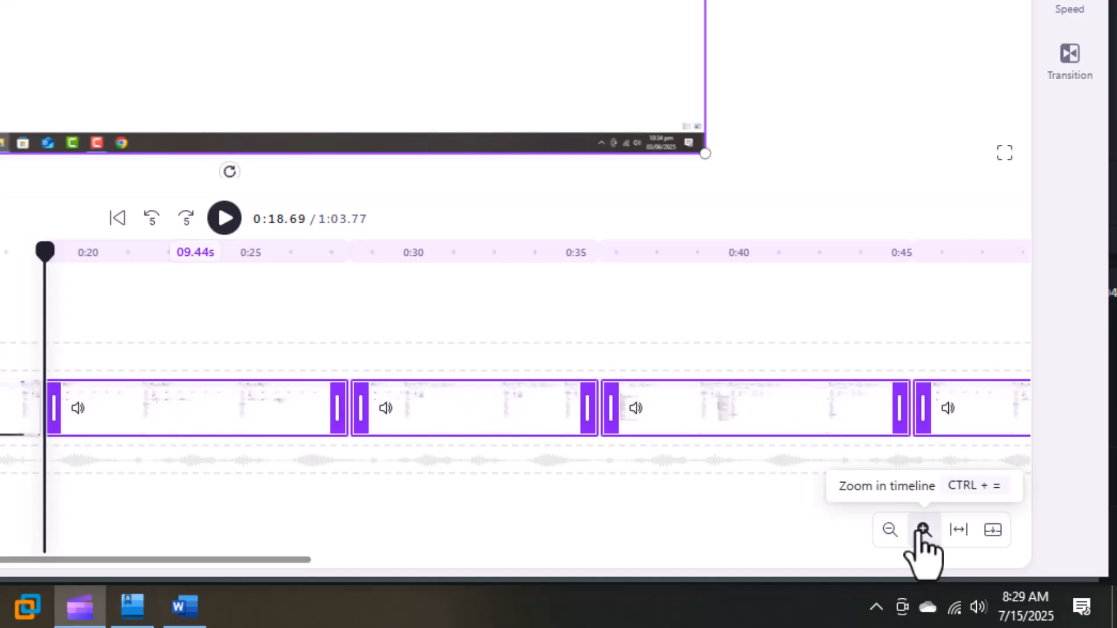
left_click(923, 530)
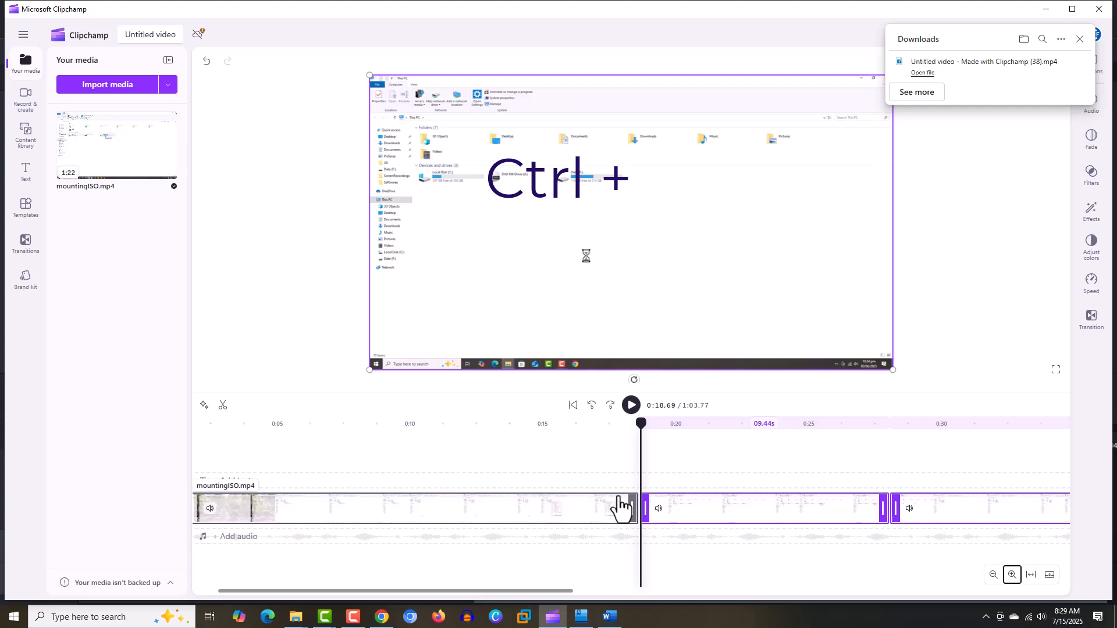
key("ctrl+plus")
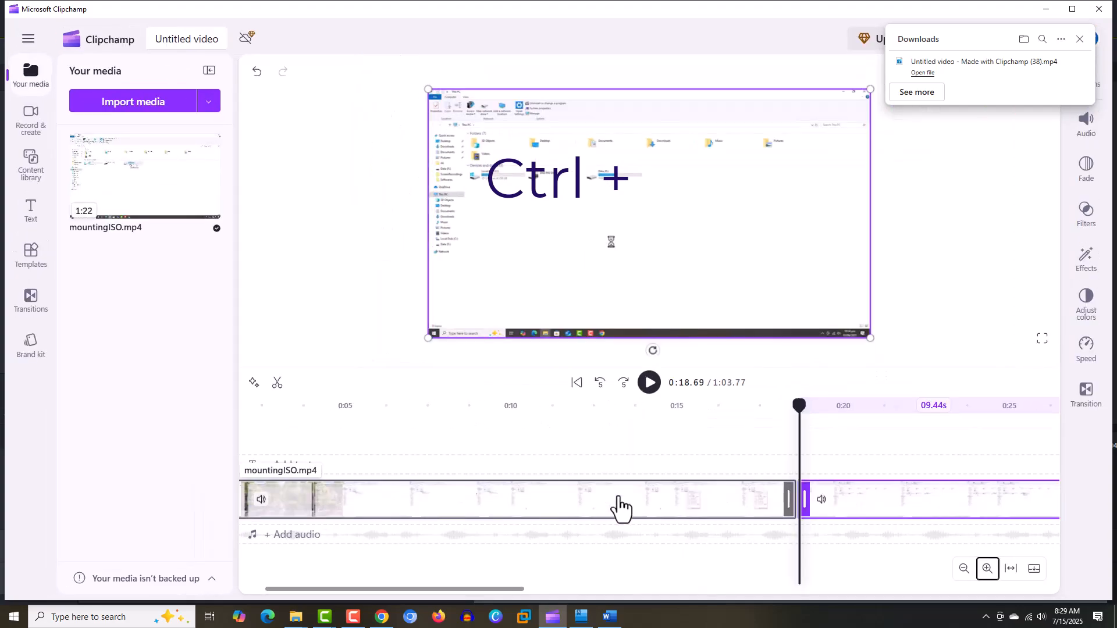
key("ctrl+minus")
key("ctrl+minus")
key("ctrl+minus")
key("ctrl+minus")
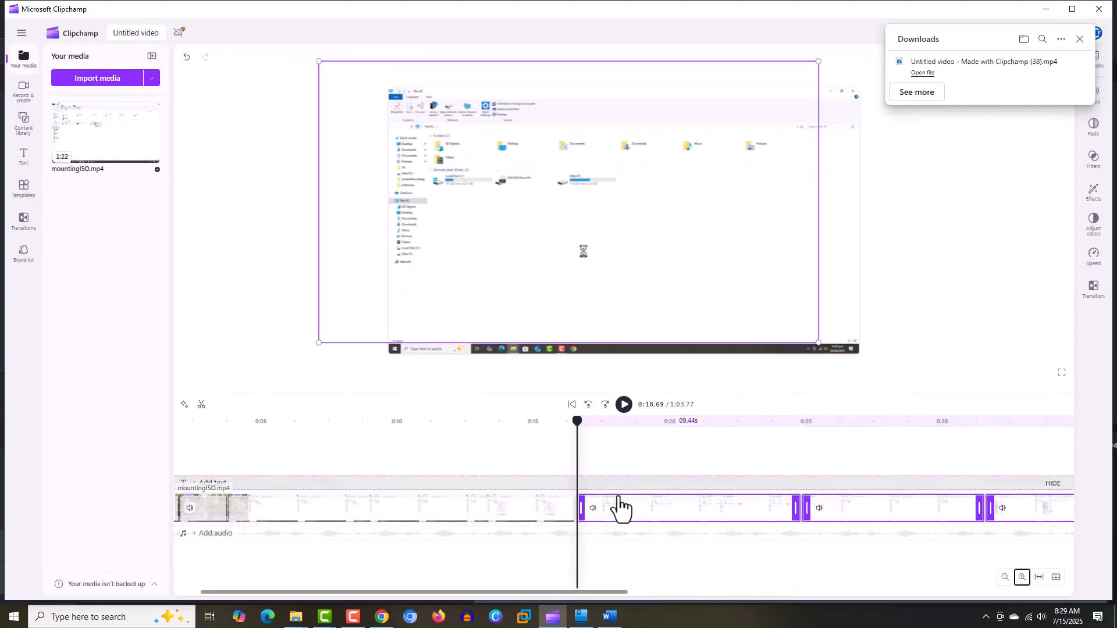
key("ctrl+minus")
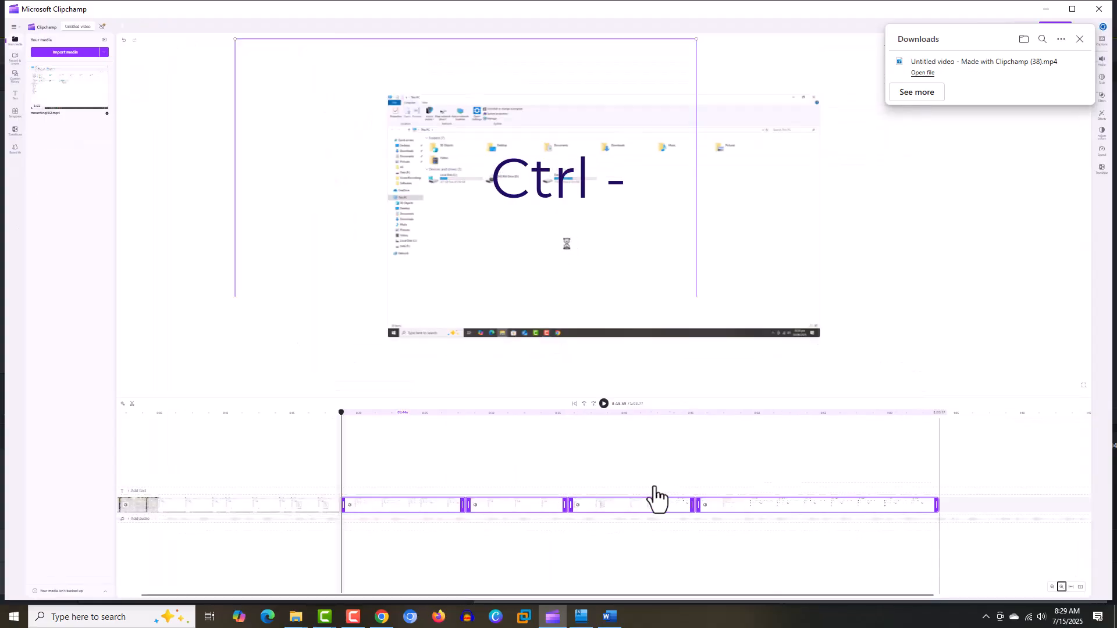
left_click(1061, 588)
left_click(1062, 588)
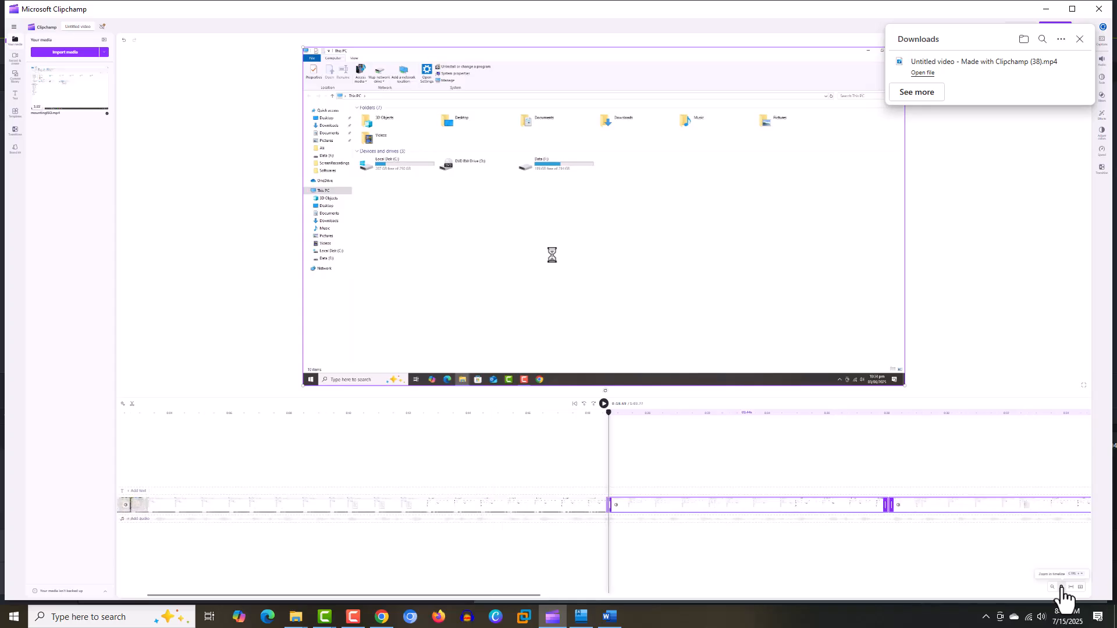
left_click(1062, 588)
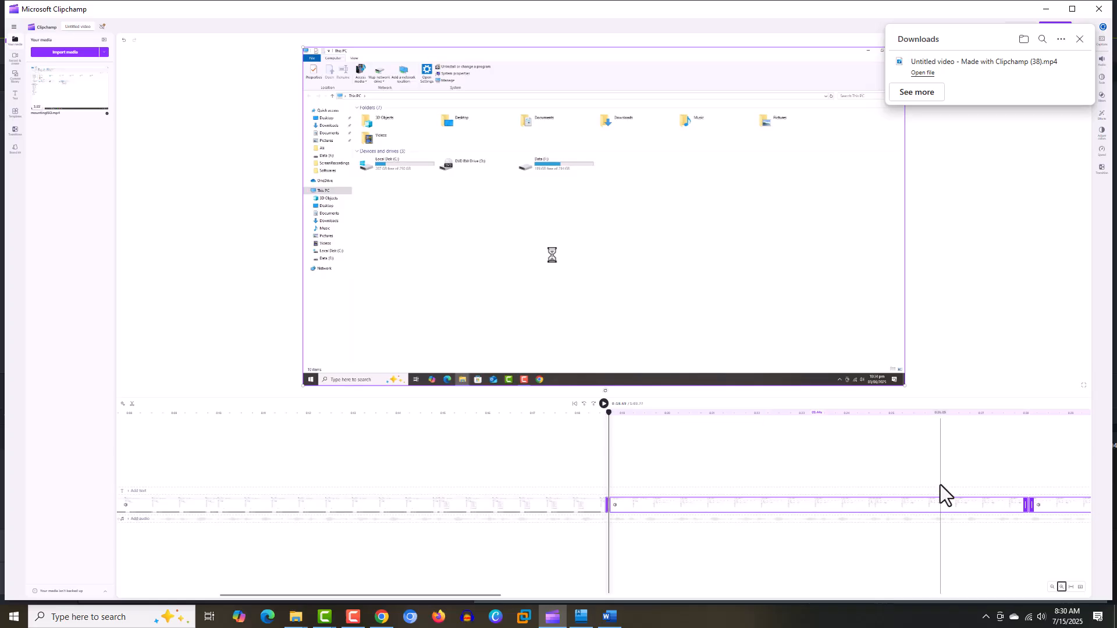
key("ctrl+plus")
key("ctrl+plus")
key("ctrl+plus")
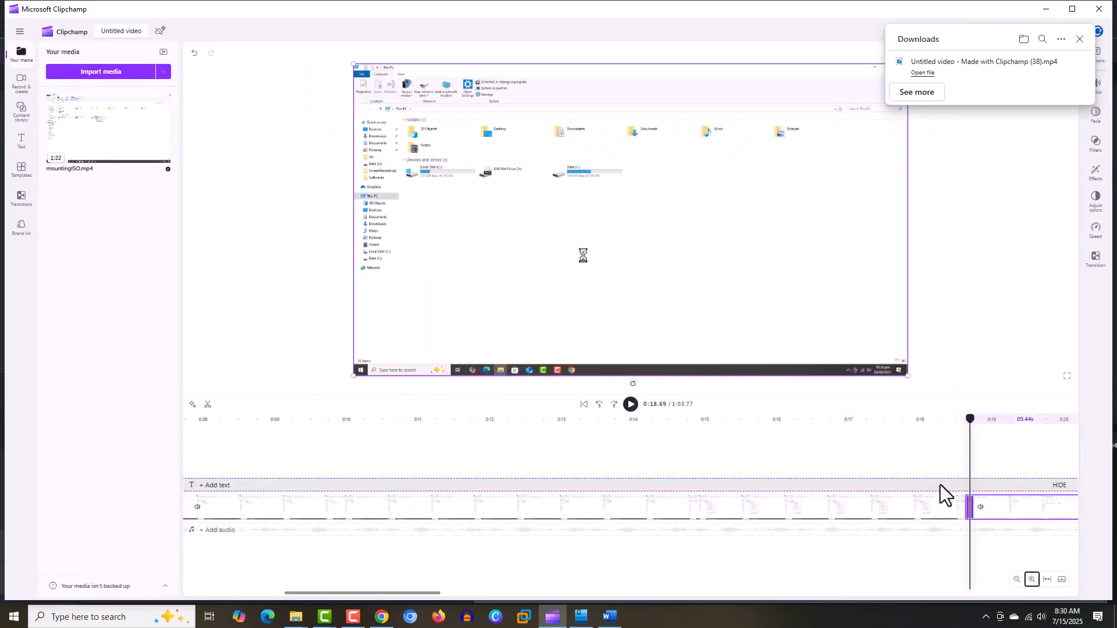
key("ctrl+plus")
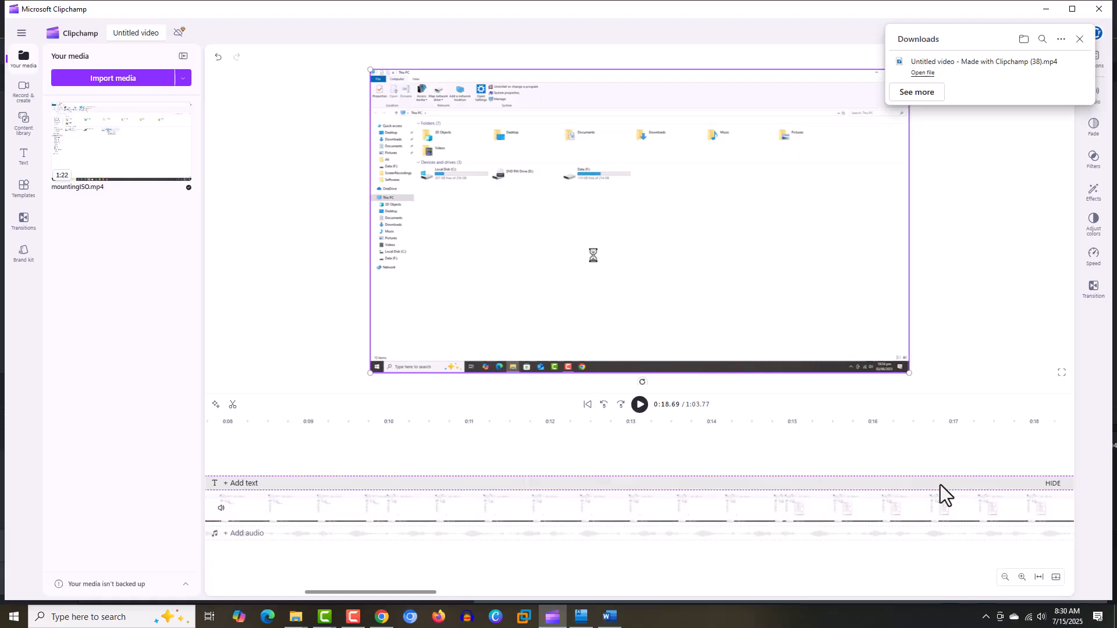